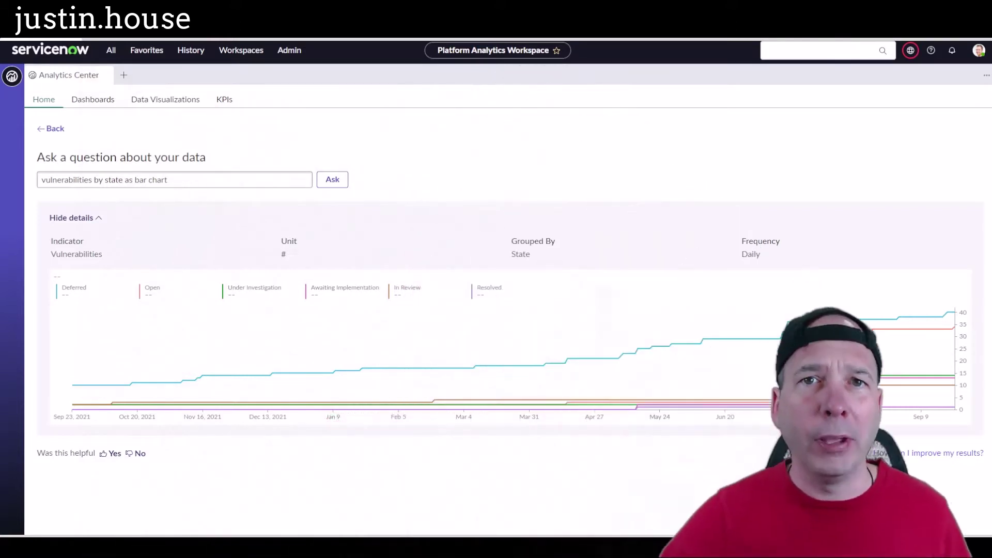
- Go back from the chart answer to the Analytics Center Home tab
{"action": "left_click", "coordinate": [51, 130]}
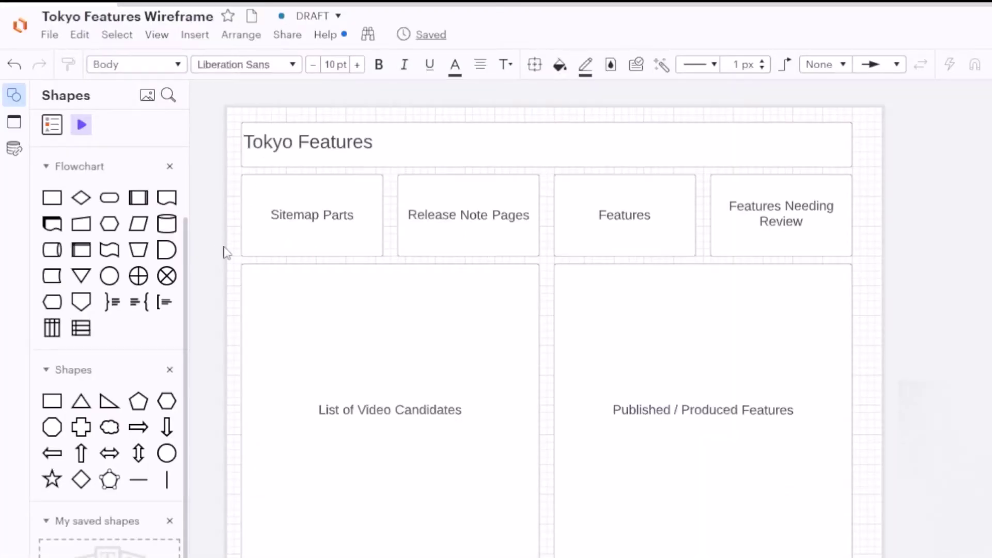
{"action": "left_click_drag", "start_coordinate": [215, 93], "coordinate": [883, 516]}
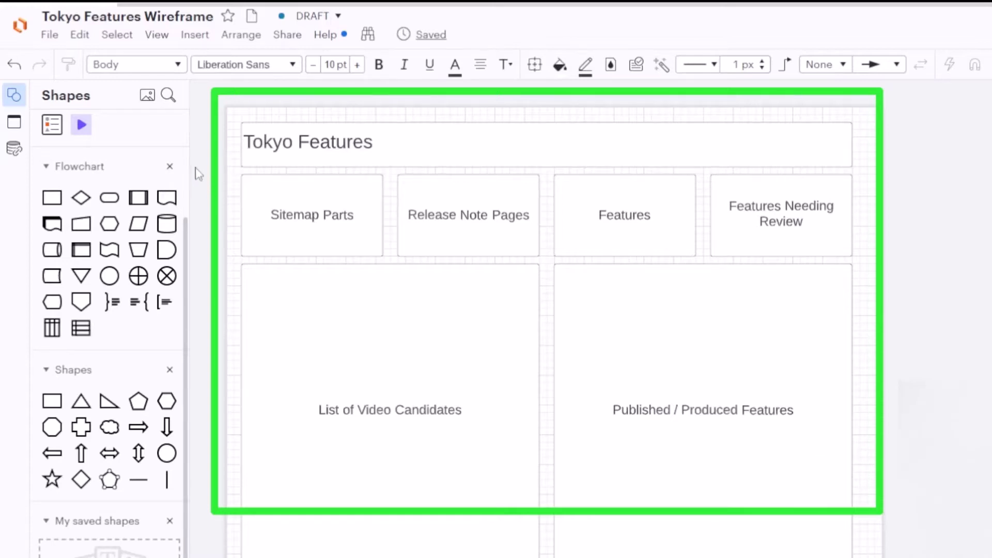
{"action": "left_click_drag", "start_coordinate": [191, 165], "coordinate": [905, 263]}
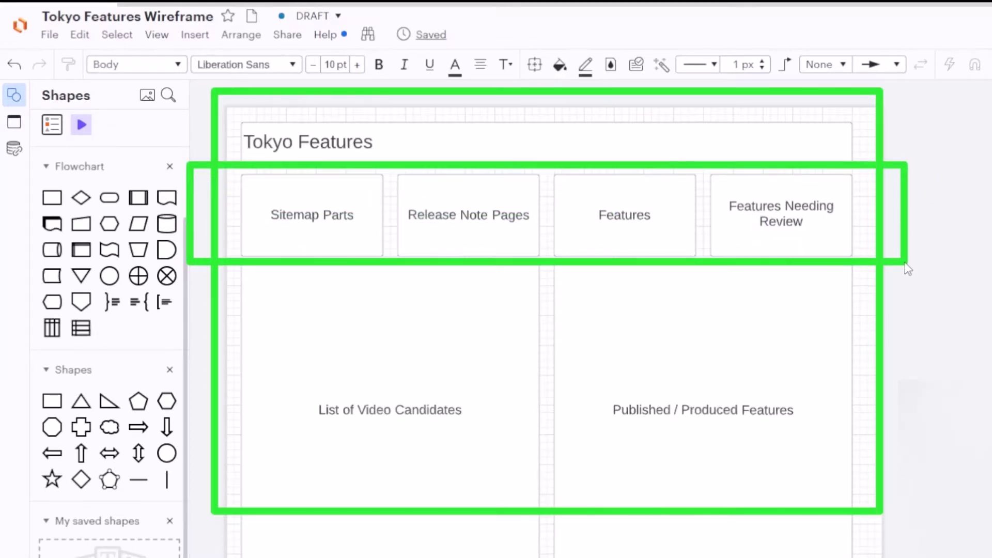
{"action": "left_click_drag", "start_coordinate": [332, 241], "coordinate": [309, 238]}
{"action": "left_click_drag", "start_coordinate": [488, 237], "coordinate": [465, 239]}
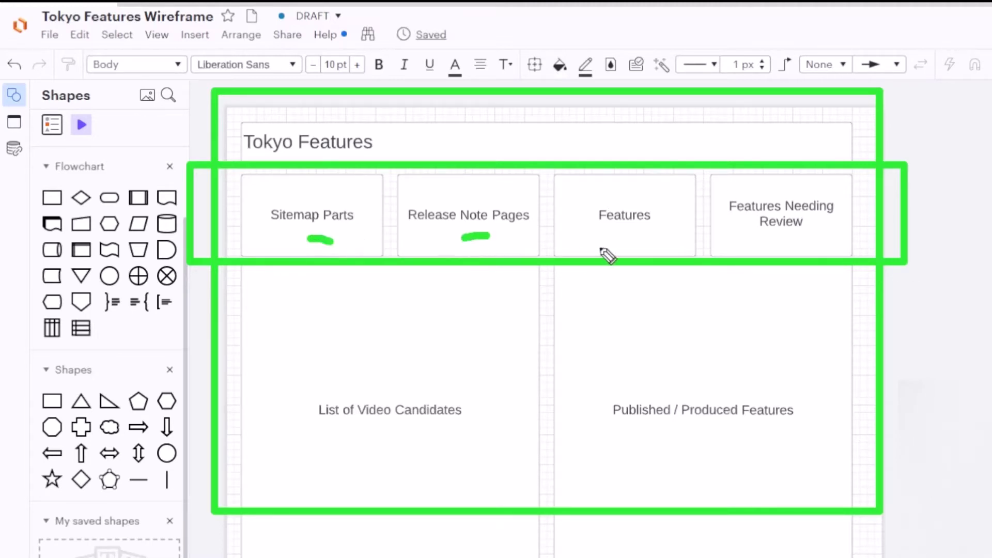
{"action": "left_click_drag", "start_coordinate": [643, 239], "coordinate": [624, 240]}
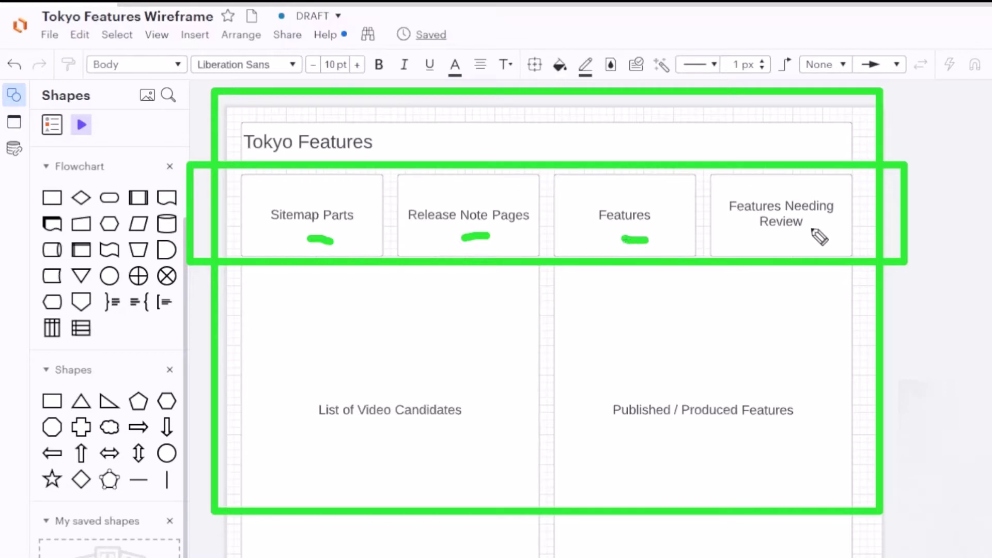
{"action": "left_click_drag", "start_coordinate": [807, 239], "coordinate": [781, 241]}
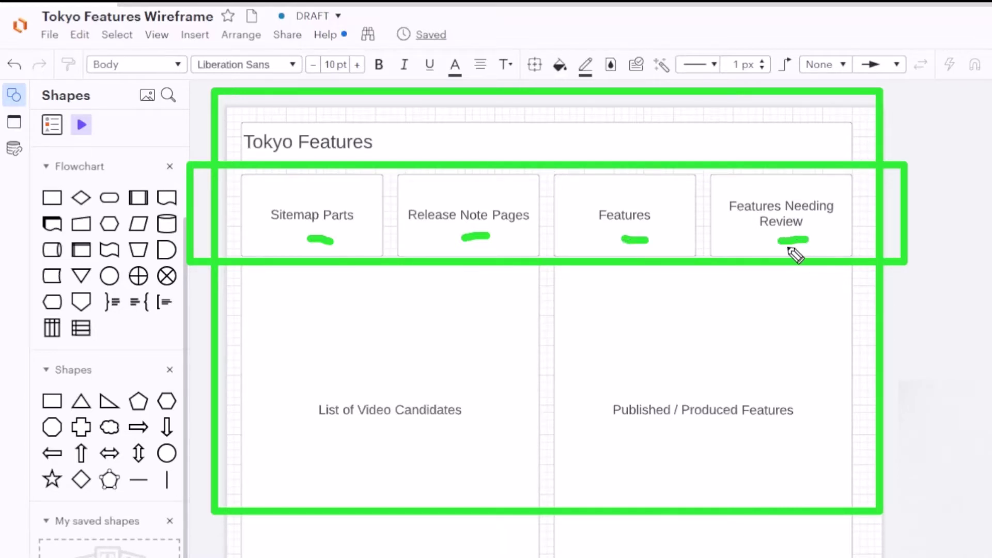
{"action": "key", "text": "Escape"}
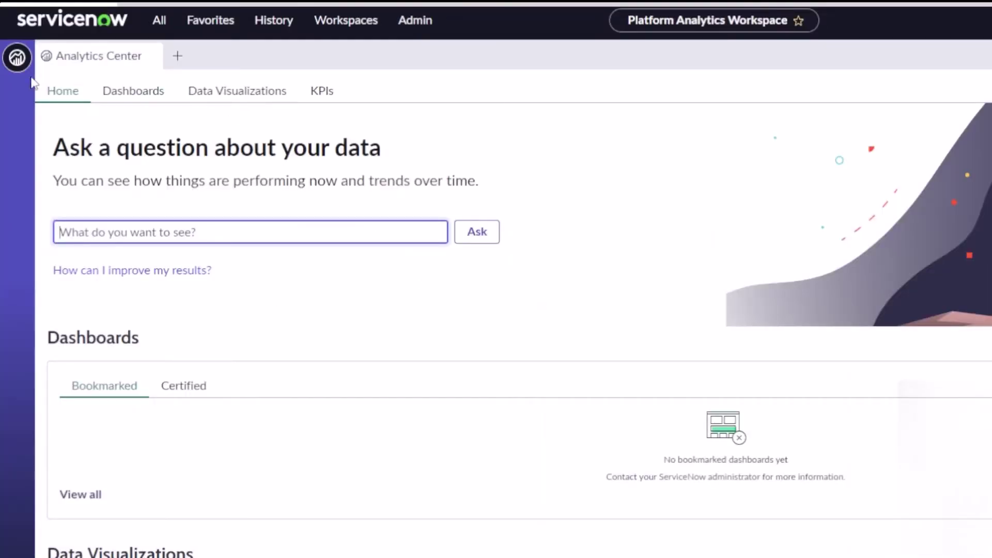
{"action": "mouse_move", "coordinate": [28, 43]}
{"action": "left_mouse_down"}
{"action": "mouse_move", "coordinate": [223, 114]}
{"action": "mouse_move", "coordinate": [362, 115]}
{"action": "left_mouse_up"}
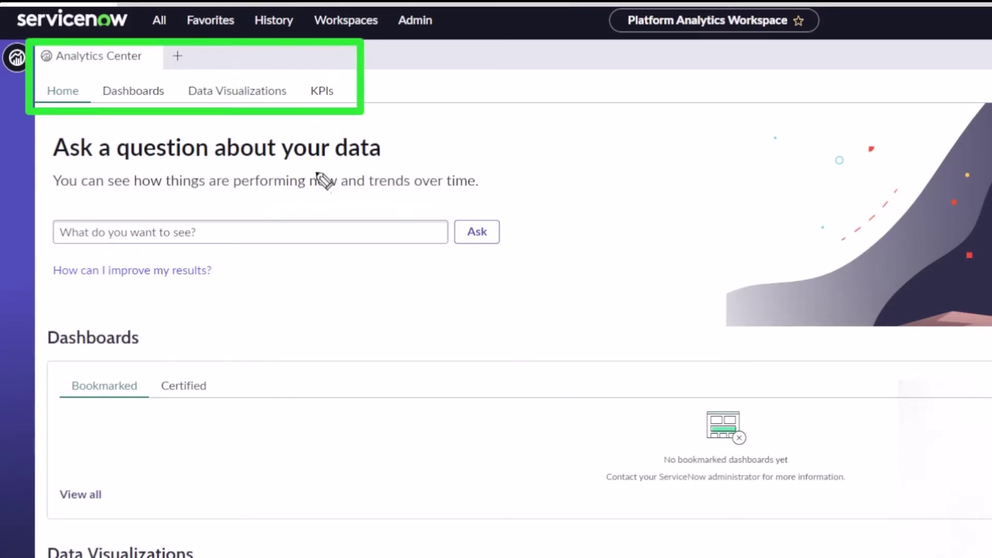
{"action": "left_click_drag", "start_coordinate": [312, 185], "coordinate": [248, 103]}
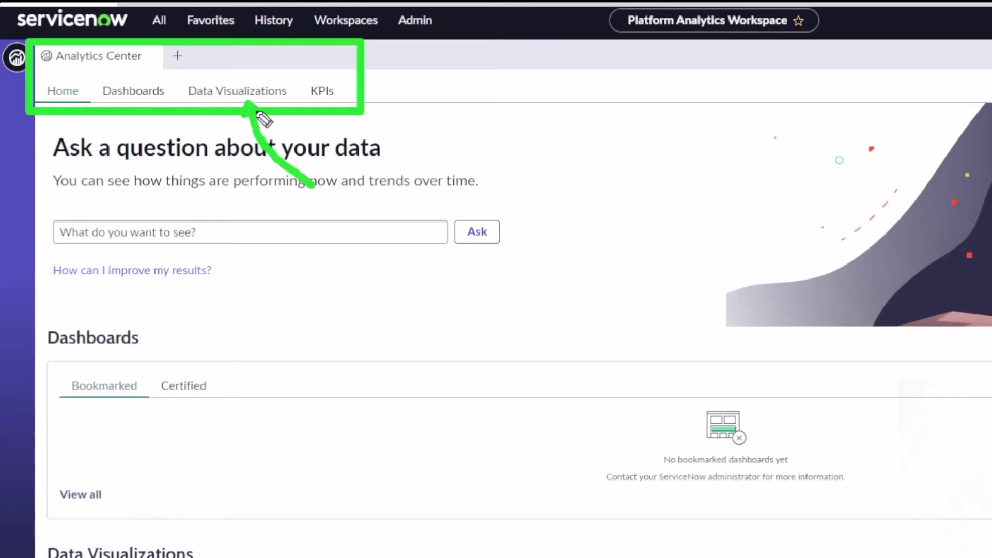
{"action": "mouse_move", "coordinate": [291, 77]}
{"action": "left_mouse_down"}
{"action": "mouse_move", "coordinate": [199, 79]}
{"action": "mouse_move", "coordinate": [253, 128]}
{"action": "mouse_move", "coordinate": [266, 97]}
{"action": "left_mouse_up"}
{"action": "mouse_move", "coordinate": [227, 145]}
{"action": "left_mouse_down"}
{"action": "mouse_move", "coordinate": [137, 150]}
{"action": "mouse_move", "coordinate": [125, 105]}
{"action": "mouse_move", "coordinate": [152, 135]}
{"action": "left_mouse_up"}
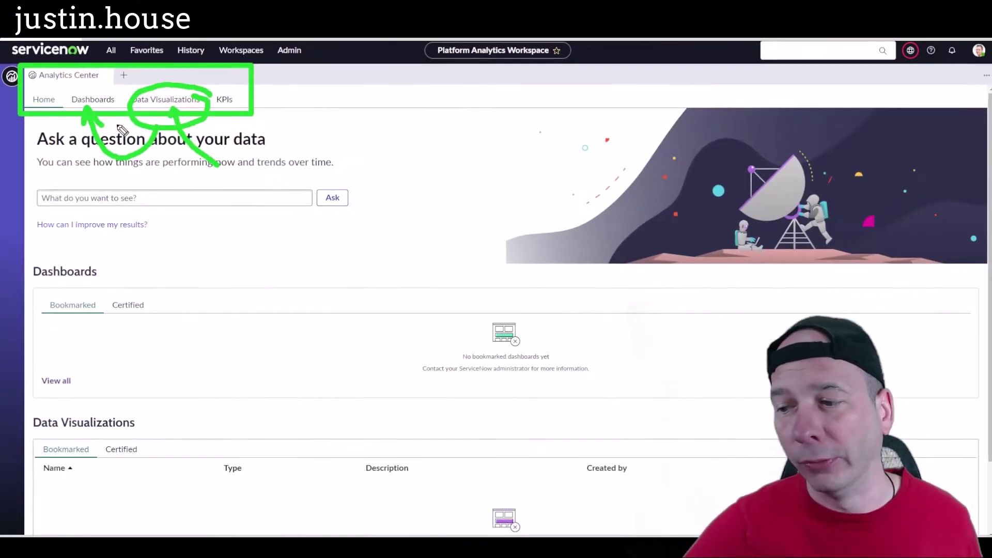
{"action": "key", "text": "Escape"}
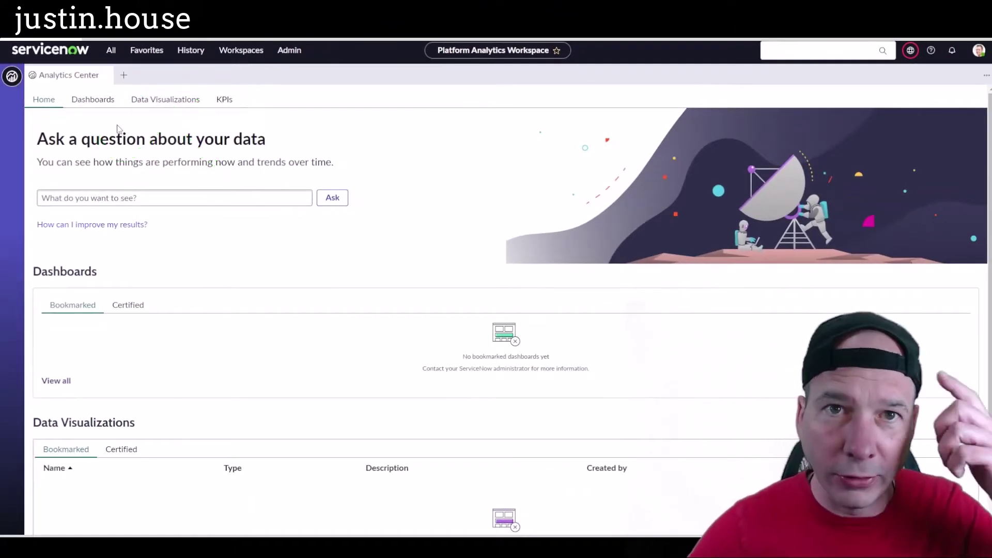
- Create a new data visualization and choose the Single score chart type
{"action": "left_click", "coordinate": [148, 103]}
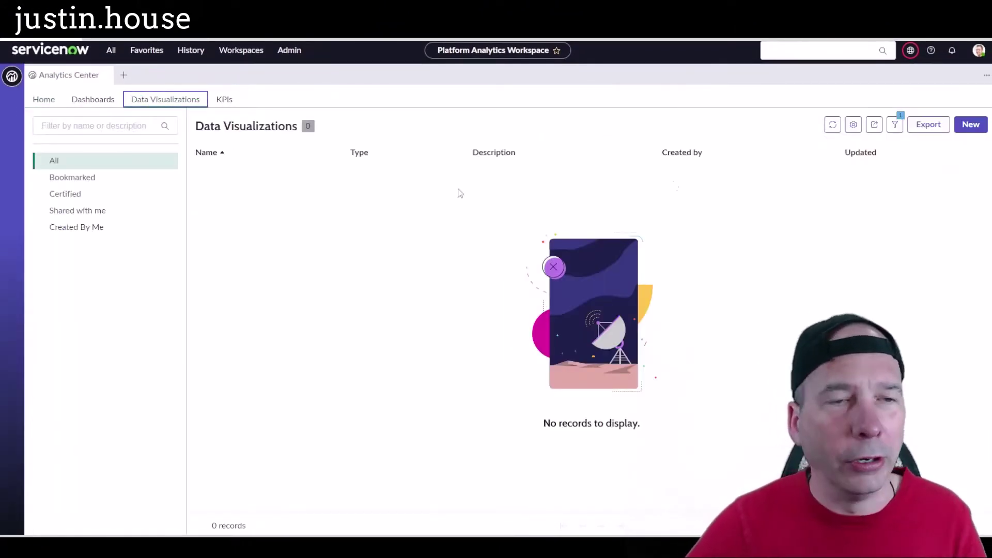
{"action": "left_click", "coordinate": [971, 125]}
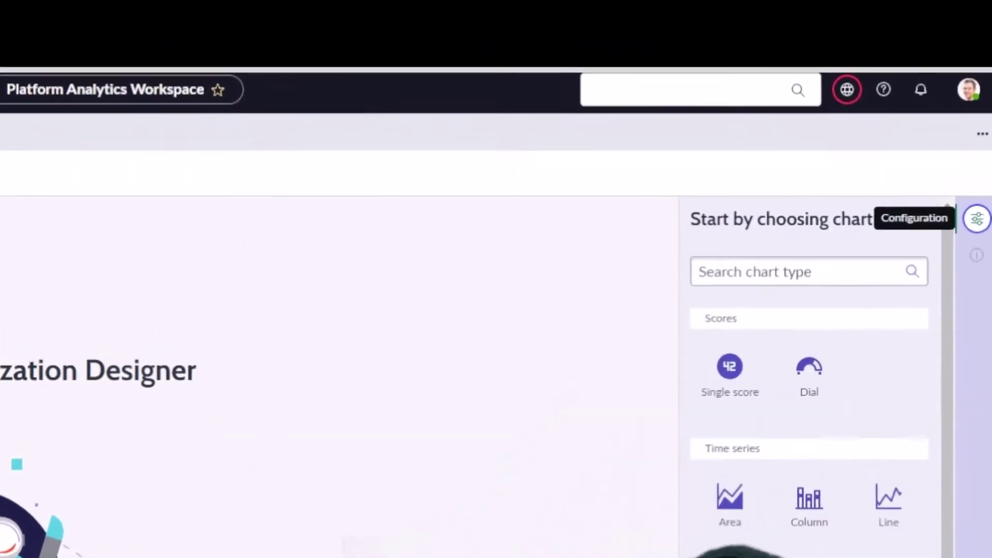
{"action": "left_click_drag", "start_coordinate": [615, 398], "coordinate": [686, 360]}
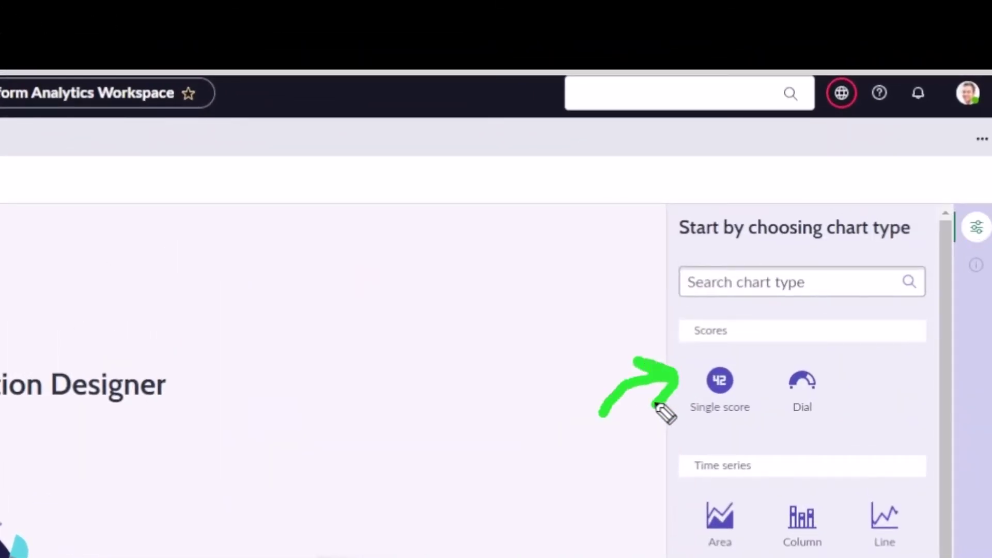
{"action": "left_click", "coordinate": [724, 398]}
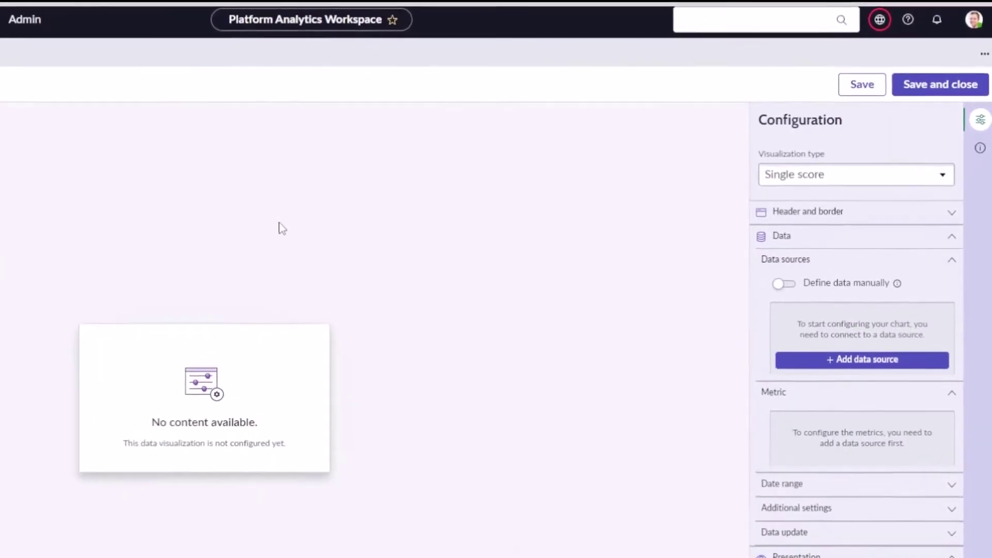
- Leave manual data definition off and start adding a data source for the score
{"action": "left_click", "coordinate": [783, 286]}
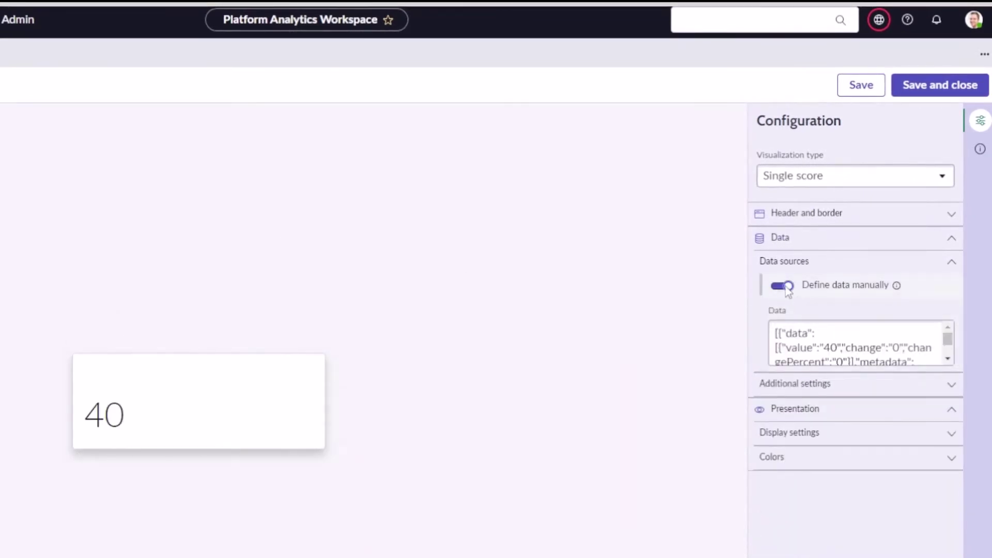
{"action": "left_click", "coordinate": [783, 286]}
{"action": "left_click", "coordinate": [842, 360]}
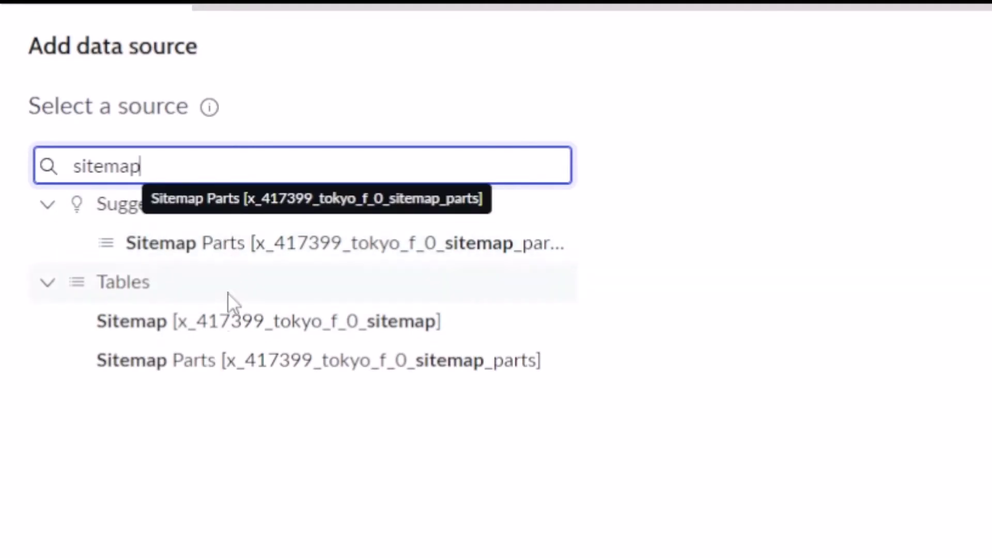
- Use the Sitemap Parts table as the score's data source, giving a count of 31
{"action": "left_click", "coordinate": [205, 359]}
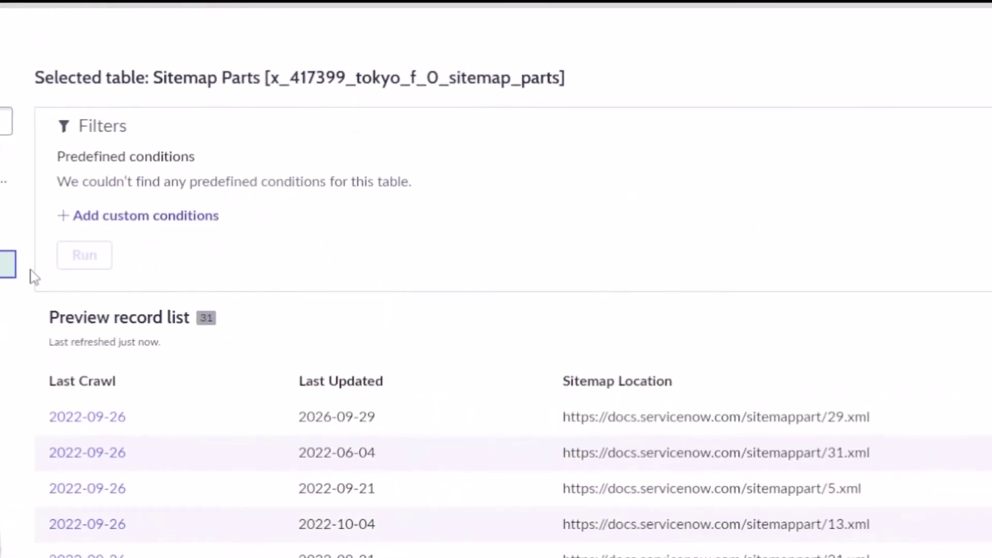
{"action": "mouse_move", "coordinate": [20, 61]}
{"action": "left_mouse_down"}
{"action": "mouse_move", "coordinate": [285, 257]}
{"action": "mouse_move", "coordinate": [405, 299]}
{"action": "left_mouse_up"}
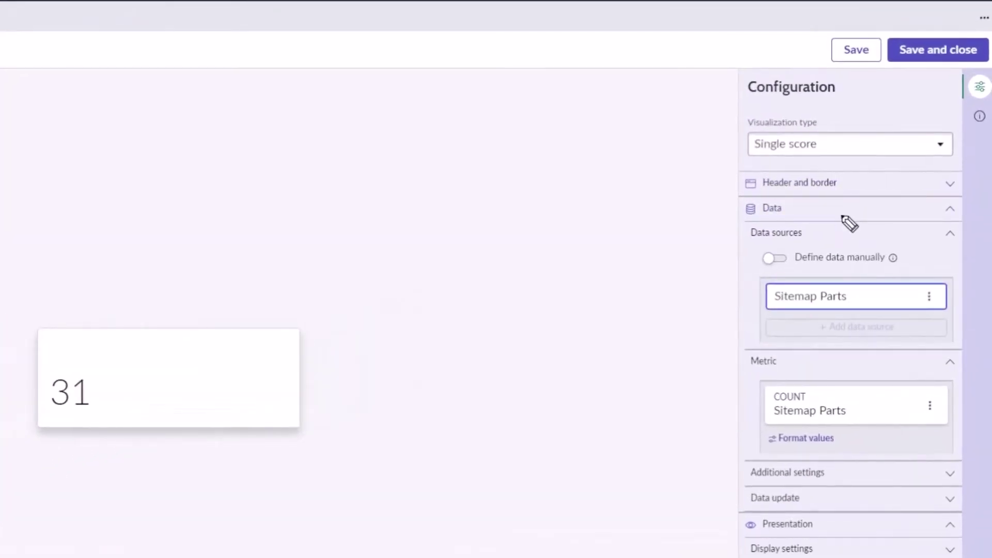
- Under Header and border, set the chart title to 'Sitemap Parts' and enable Show header separator
{"action": "mouse_move", "coordinate": [673, 323]}
{"action": "left_mouse_down"}
{"action": "mouse_move", "coordinate": [644, 212]}
{"action": "mouse_move", "coordinate": [711, 175]}
{"action": "mouse_move", "coordinate": [701, 199]}
{"action": "left_mouse_up"}
{"action": "left_click", "coordinate": [750, 185]}
{"action": "left_click", "coordinate": [789, 278]}
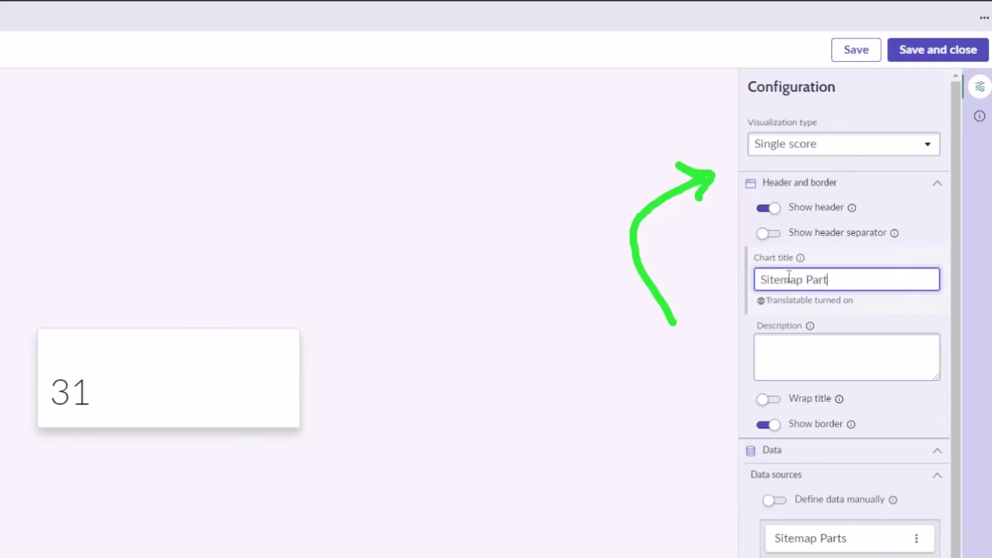
{"action": "left_click", "coordinate": [884, 316]}
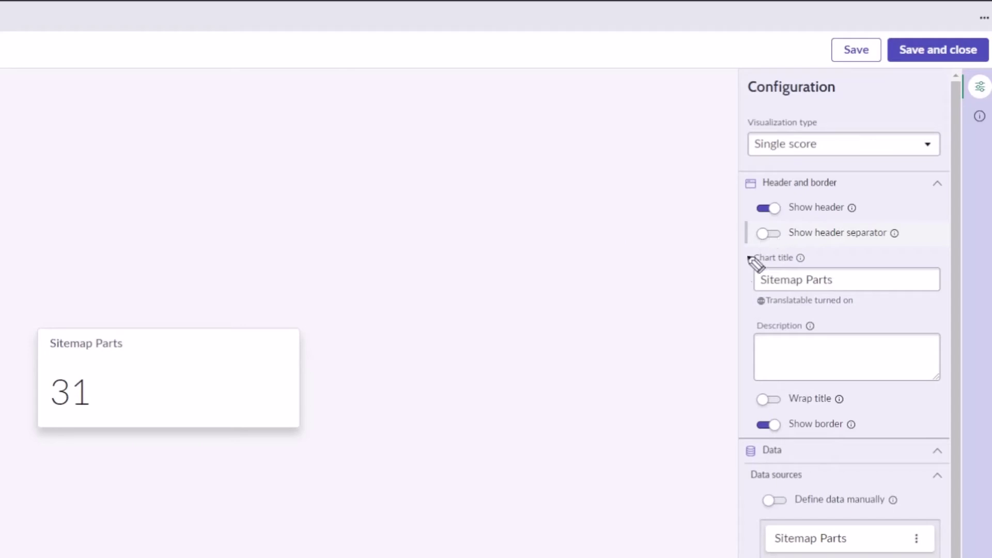
{"action": "mouse_move", "coordinate": [703, 290]}
{"action": "left_mouse_down"}
{"action": "mouse_move", "coordinate": [731, 246]}
{"action": "mouse_move", "coordinate": [734, 253]}
{"action": "left_mouse_up"}
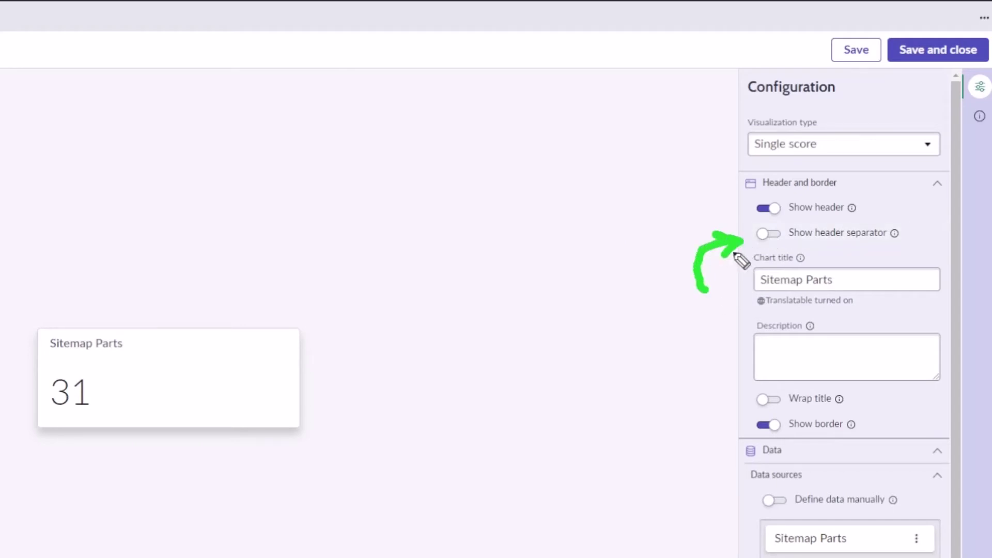
{"action": "left_click", "coordinate": [770, 235]}
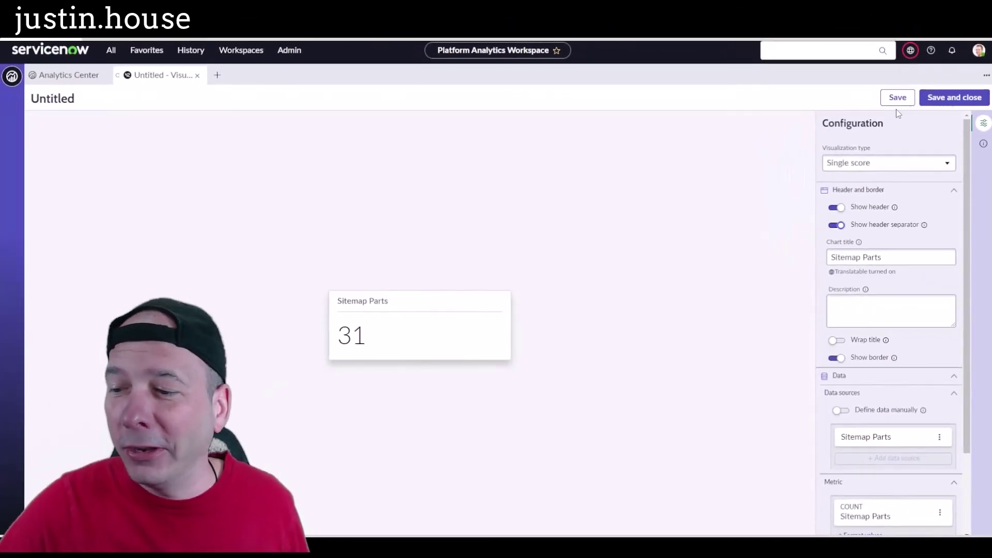
- Save the single score as 'Sitemap Parts', replacing the default name
{"action": "left_click", "coordinate": [897, 97]}
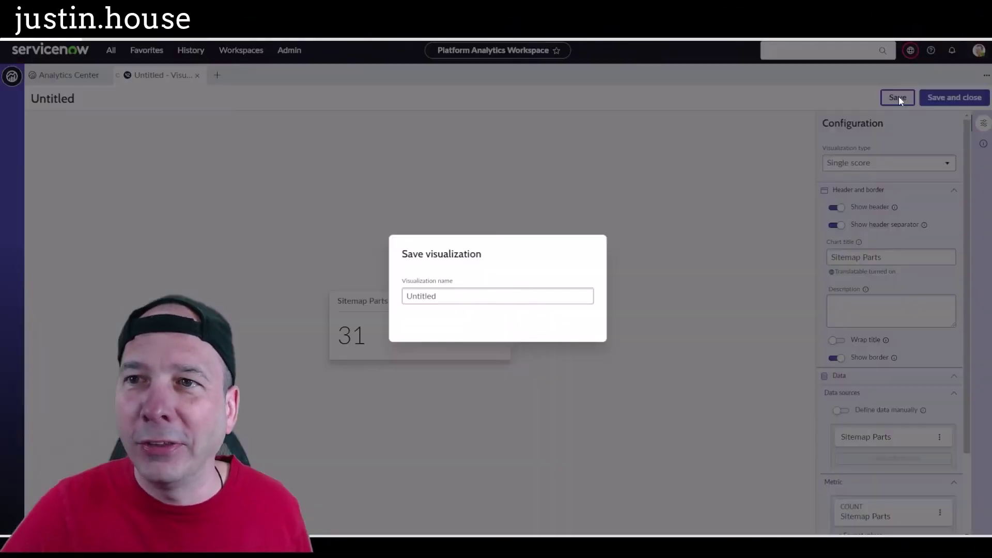
{"action": "left_click_drag", "start_coordinate": [536, 238], "coordinate": [464, 253]}
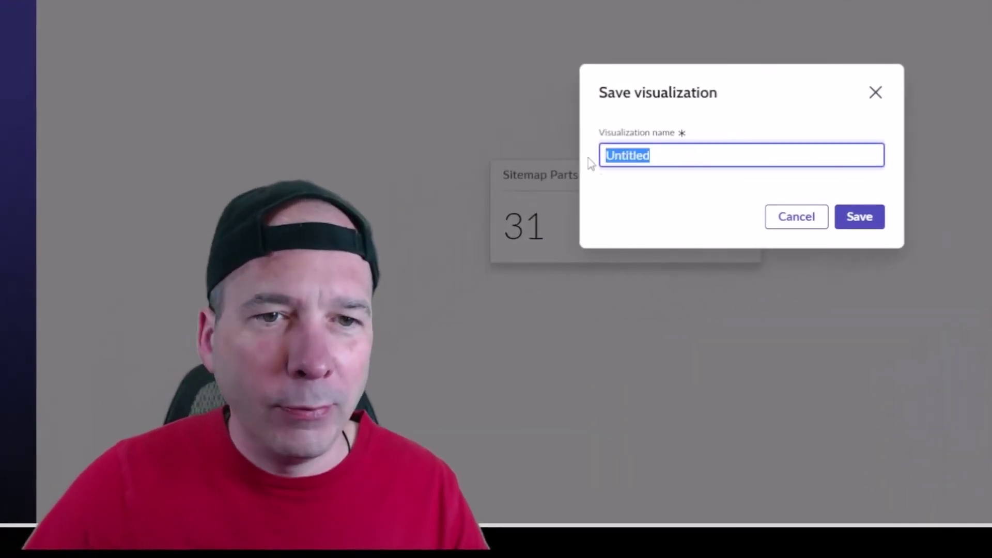
{"action": "type", "text": "Sitemap Parts"}
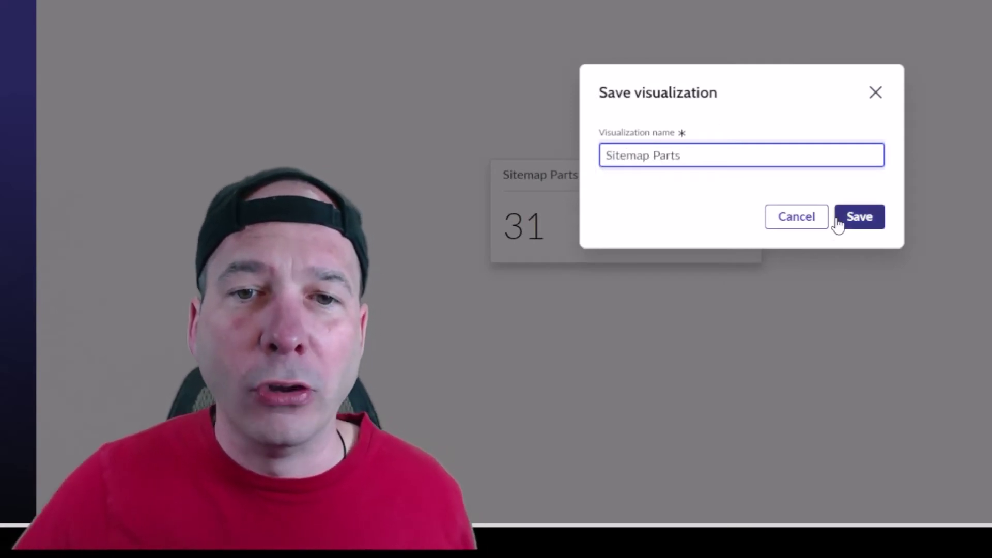
{"action": "left_click", "coordinate": [856, 219]}
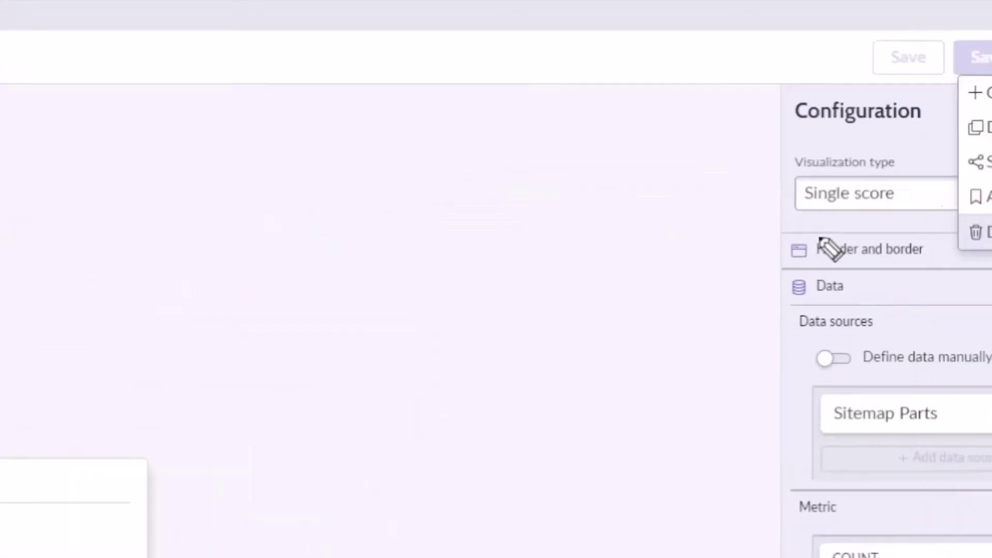
{"action": "mouse_move", "coordinate": [518, 426]}
{"action": "left_mouse_down"}
{"action": "mouse_move", "coordinate": [506, 342]}
{"action": "mouse_move", "coordinate": [759, 224]}
{"action": "mouse_move", "coordinate": [762, 275]}
{"action": "left_mouse_up"}
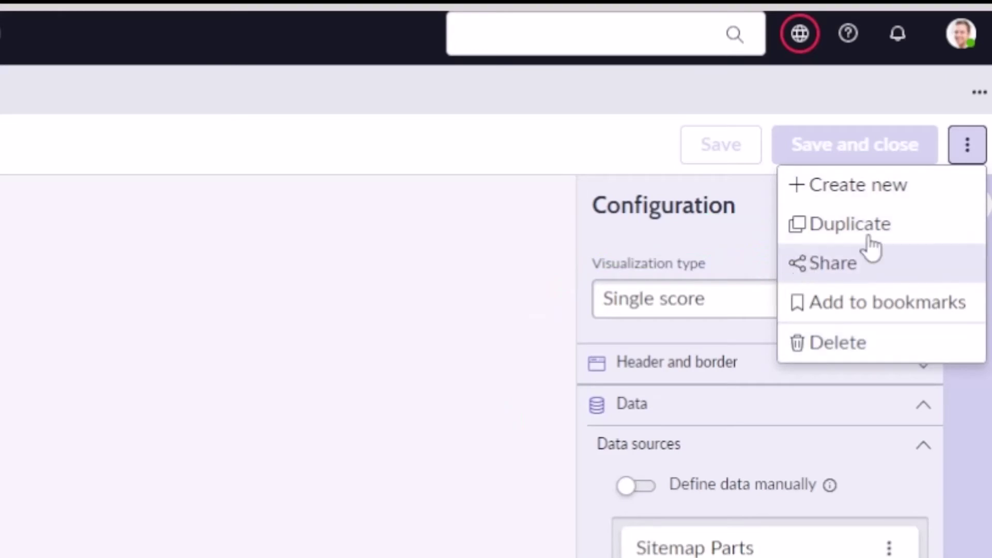
- Duplicate the Sitemap Parts visualization under the name 'Release Note Pages'
{"action": "left_click", "coordinate": [885, 230]}
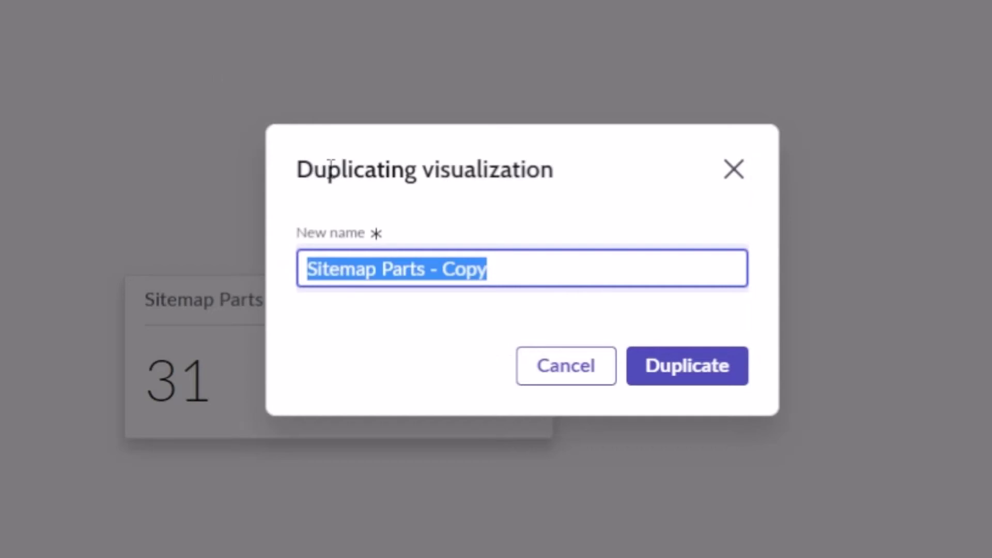
{"action": "type", "text": "Release"}
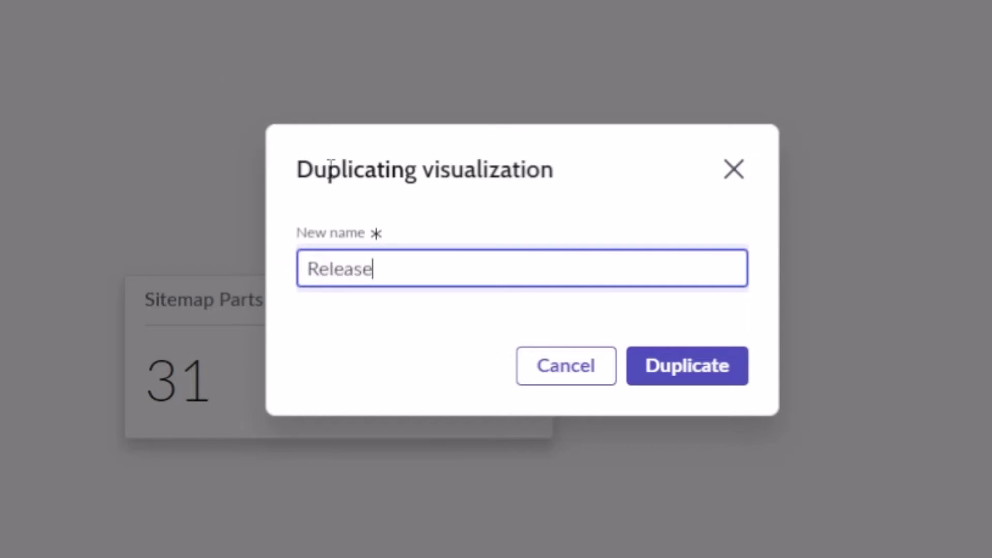
{"action": "type", "text": " Note Pages"}
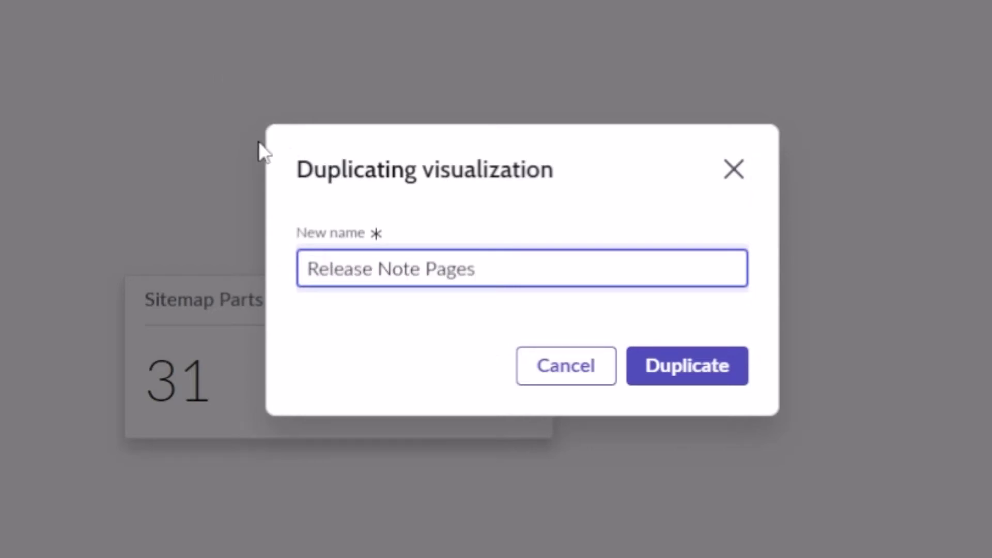
{"action": "left_click", "coordinate": [658, 361]}
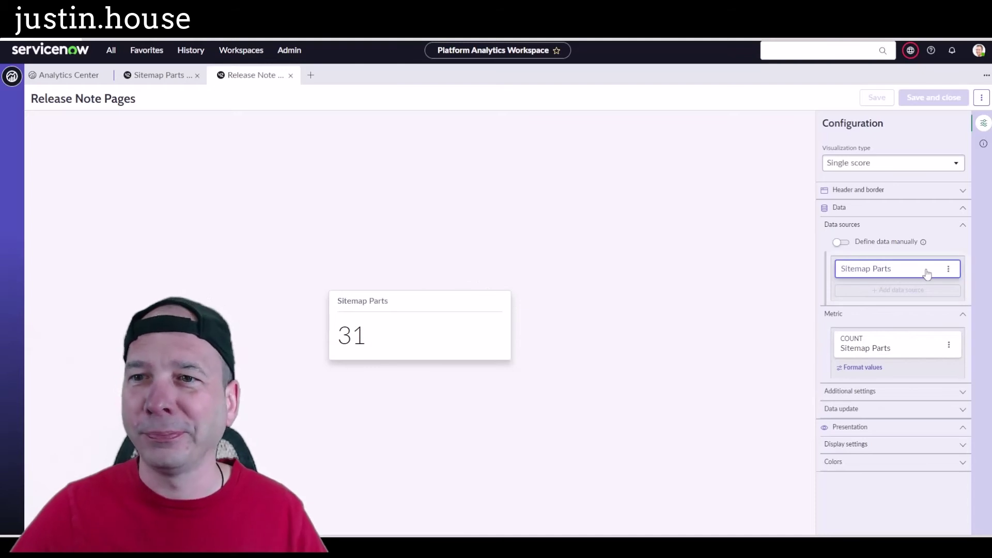
- Switch the data source to Tokyo Release Note Pages (191), retitle the card 'Release Note Pages' and save
{"action": "left_click", "coordinate": [948, 269]}
{"action": "left_click", "coordinate": [959, 284]}
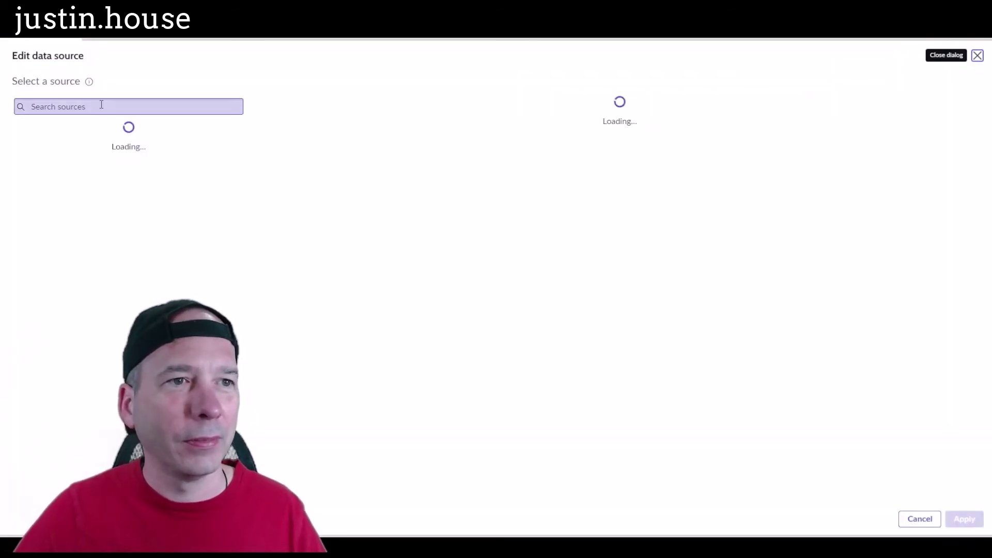
{"action": "left_click", "coordinate": [134, 170]}
{"action": "left_click", "coordinate": [964, 518]}
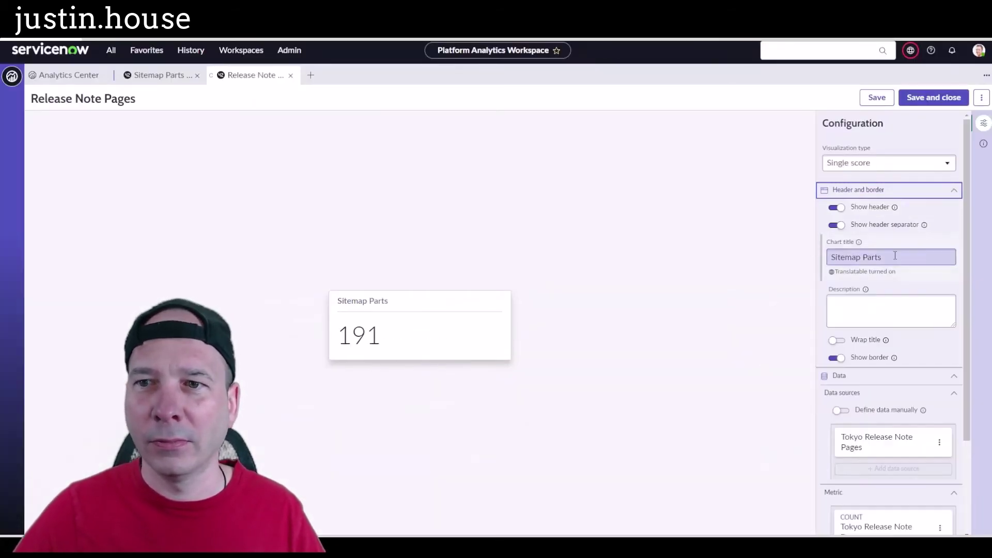
{"action": "triple_click", "coordinate": [895, 256]}
{"action": "type", "text": "Release Note Pages"}
{"action": "left_click", "coordinate": [877, 98]}
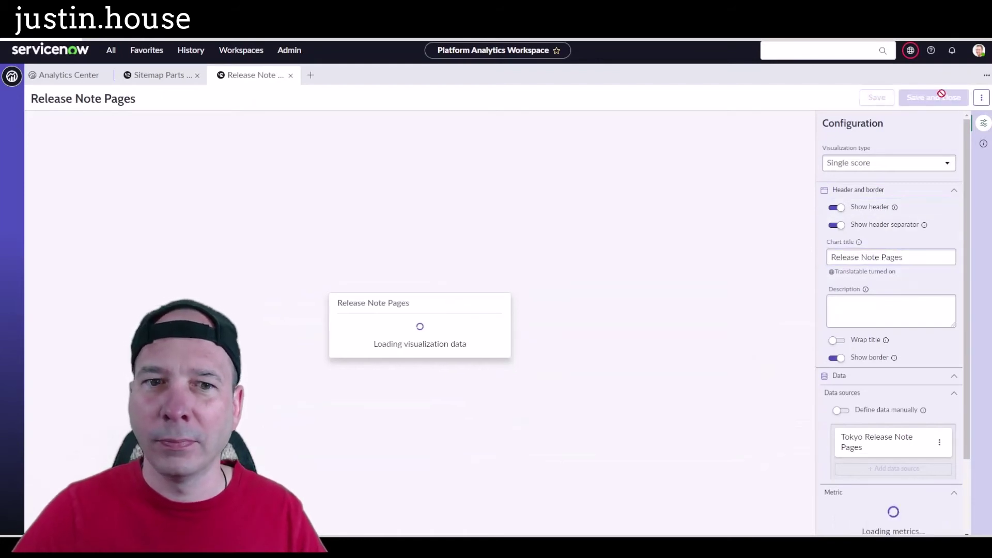
- Duplicate Release Note Pages as a new visualization named 'All Features'
{"action": "left_click", "coordinate": [981, 97]}
{"action": "left_click", "coordinate": [930, 131]}
{"action": "left_click_drag", "start_coordinate": [504, 287], "coordinate": [444, 287]}
{"action": "key", "text": "ctrl+a"}
{"action": "type", "text": "Al"}
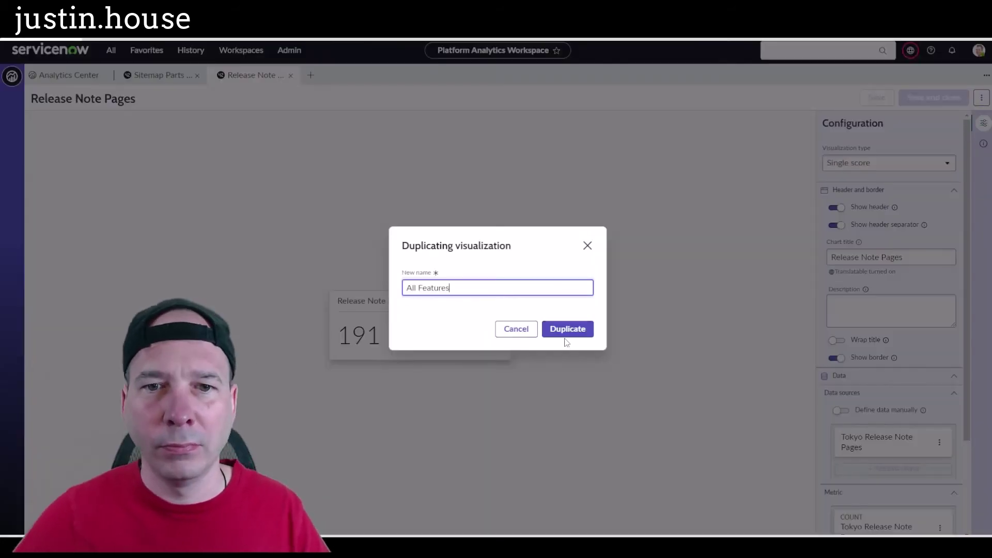
{"action": "type", "text": "l Features"}
{"action": "left_click", "coordinate": [568, 331]}
- Change the All Features data source to the Tokyo Feature table
{"action": "left_click", "coordinate": [947, 270]}
{"action": "left_click", "coordinate": [956, 288]}
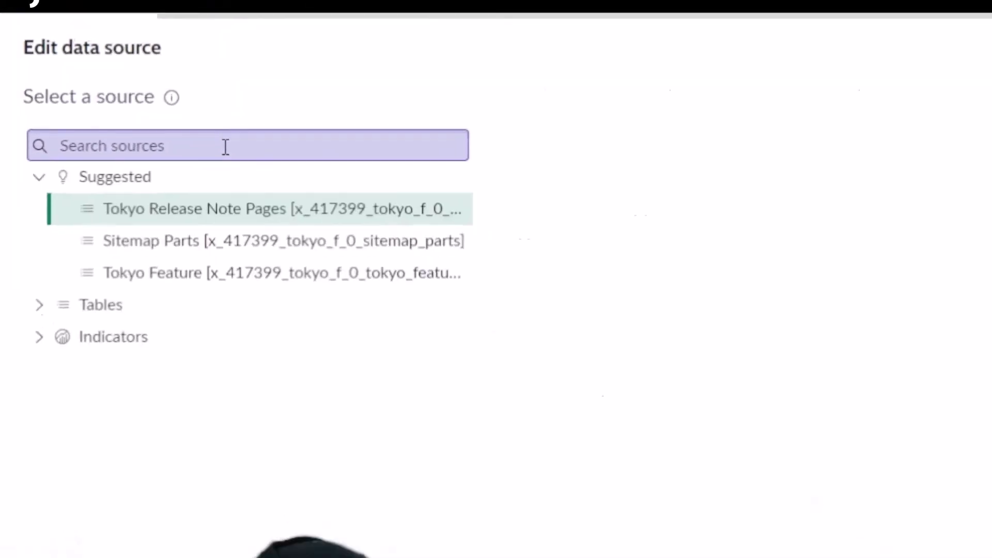
{"action": "left_click", "coordinate": [145, 173]}
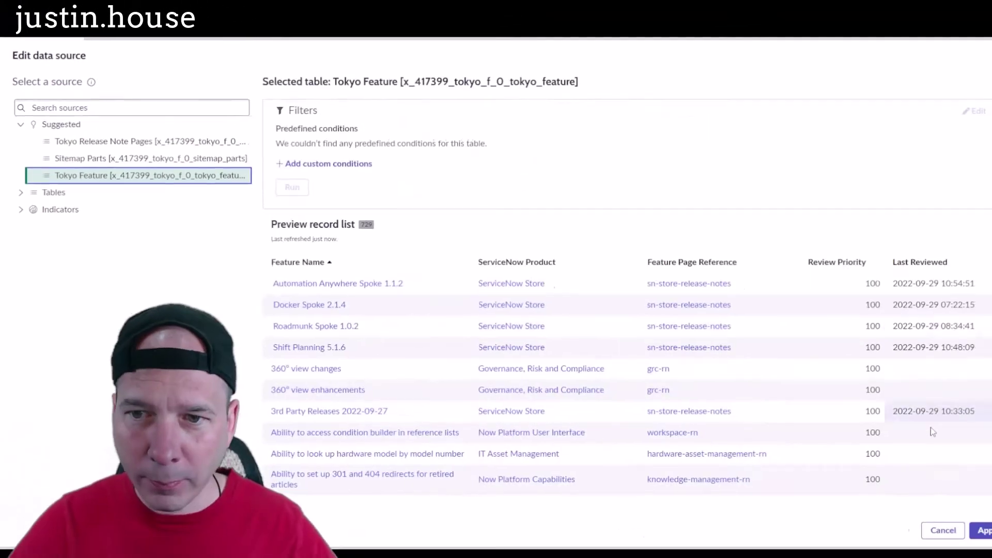
- Apply the Tokyo Feature source, retitle the card 'All Features' and save it
{"action": "left_click", "coordinate": [982, 530]}
{"action": "left_click", "coordinate": [858, 189]}
{"action": "triple_click", "coordinate": [868, 257]}
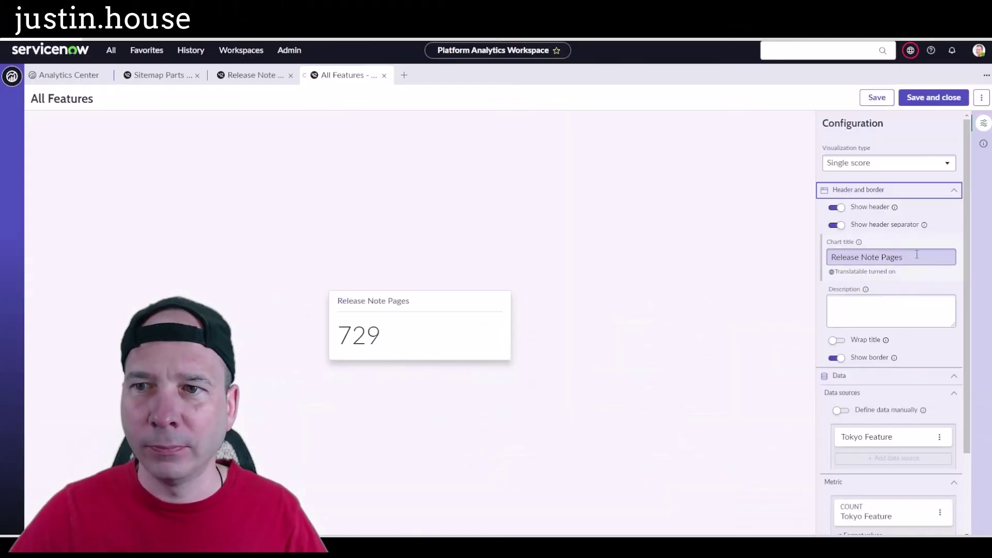
{"action": "type", "text": "All Features"}
{"action": "left_click", "coordinate": [877, 97]}
- Duplicate All Features as a new visualization named 'Features Needing Review'
{"action": "left_click", "coordinate": [981, 97]}
{"action": "left_click", "coordinate": [927, 131]}
{"action": "type", "text": "Features Needing Review"}
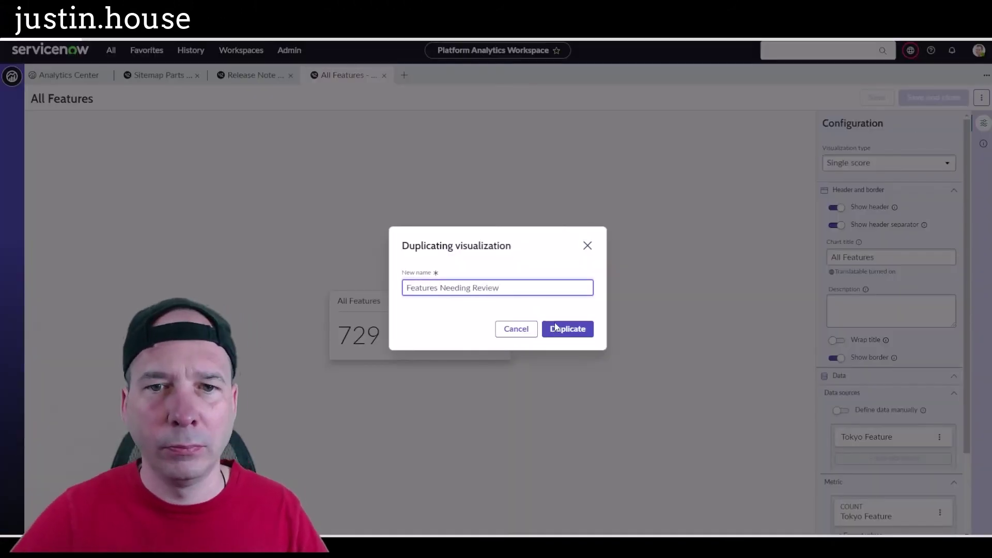
{"action": "left_click", "coordinate": [566, 328]}
- Filter the data source to Tokyo Features whose Last Reviewed is empty, giving 624
{"action": "left_click", "coordinate": [948, 268]}
{"action": "left_click", "coordinate": [958, 285]}
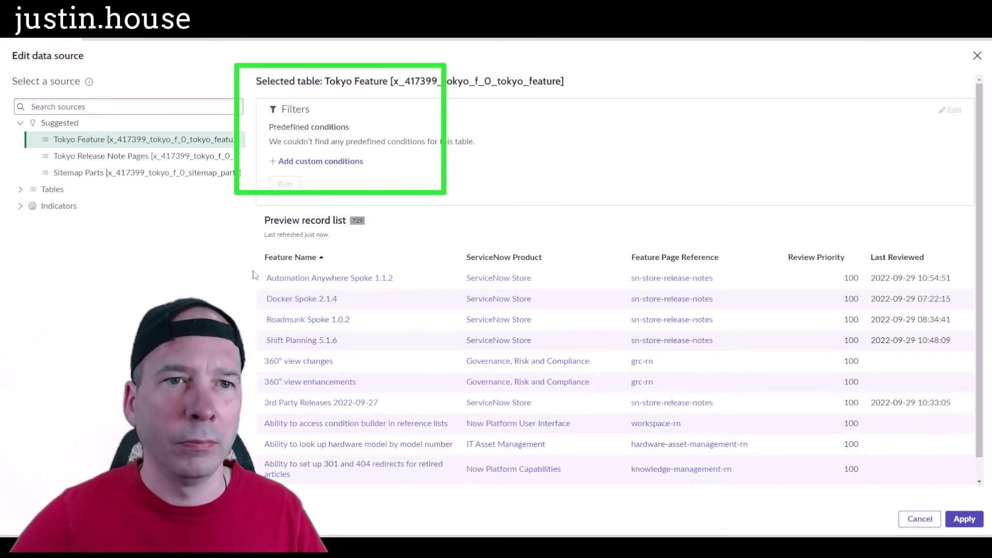
{"action": "left_click", "coordinate": [321, 160]}
{"action": "left_click", "coordinate": [369, 197]}
{"action": "left_click", "coordinate": [310, 295]}
{"action": "left_click", "coordinate": [709, 197]}
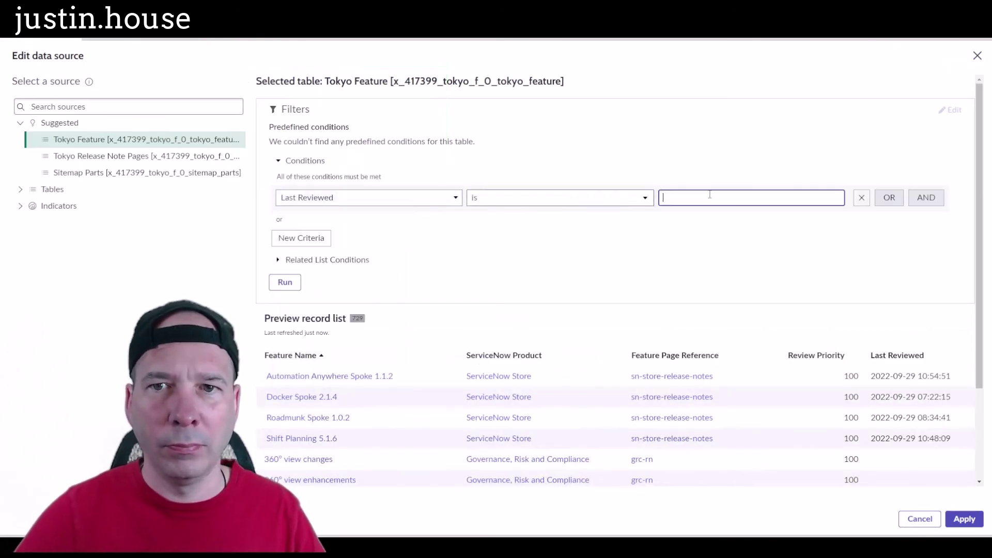
{"action": "type", "text": "m"}
{"action": "key", "text": "BackSpace"}
{"action": "left_click", "coordinate": [285, 281]}
{"action": "scroll", "coordinate": [464, 381], "scroll_direction": "down", "scroll_amount": 3}
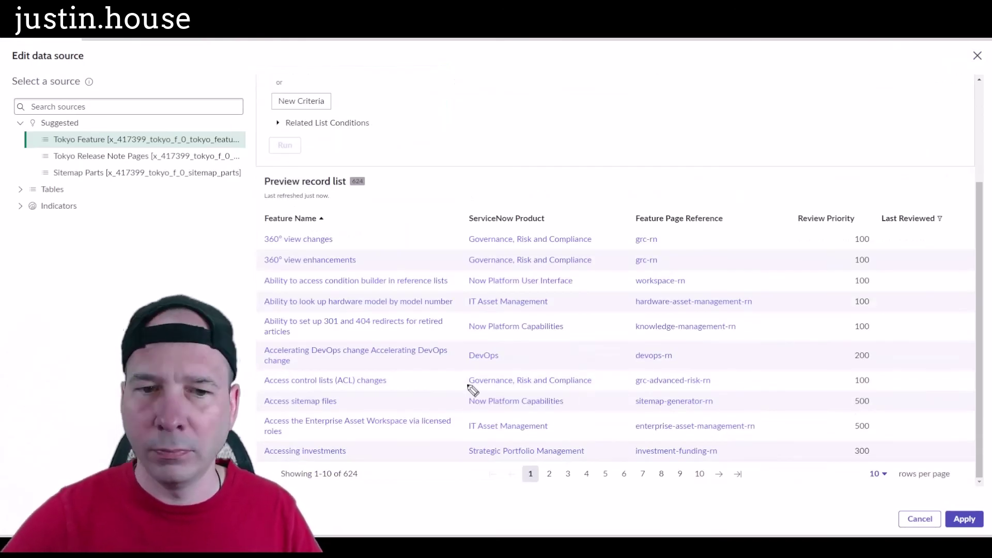
{"action": "left_click_drag", "start_coordinate": [352, 454], "coordinate": [414, 448]}
{"action": "left_click", "coordinate": [964, 519]}
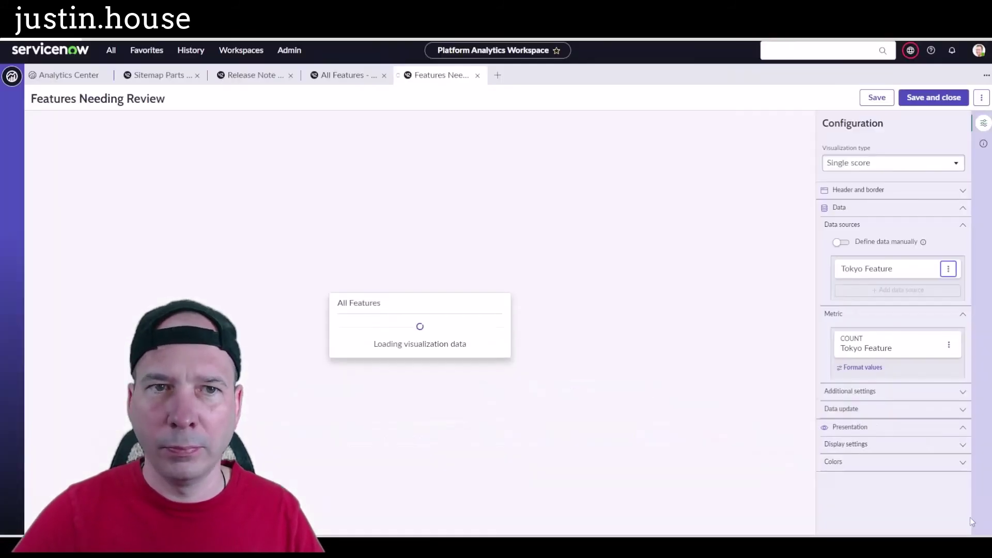
- Retitle the card 'Features Needing Review' and save it
{"action": "triple_click", "coordinate": [847, 256]}
{"action": "type", "text": "Features Needing Review"}
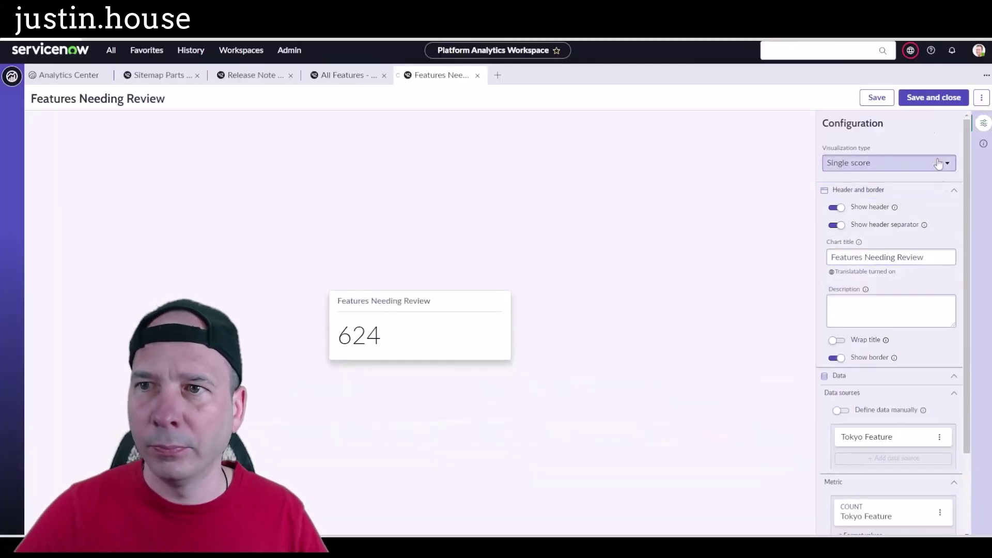
{"action": "left_click", "coordinate": [877, 97]}
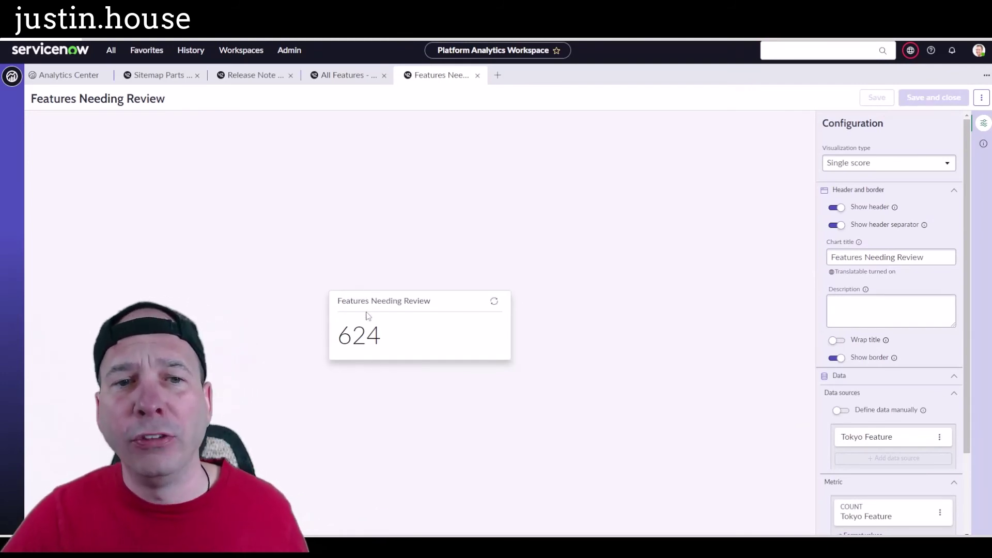
- Check the All Features, Features Needing Review, Release Note Pages and Sitemap Parts tabs, ending on Sitemap Parts (31)
{"action": "left_click", "coordinate": [342, 75]}
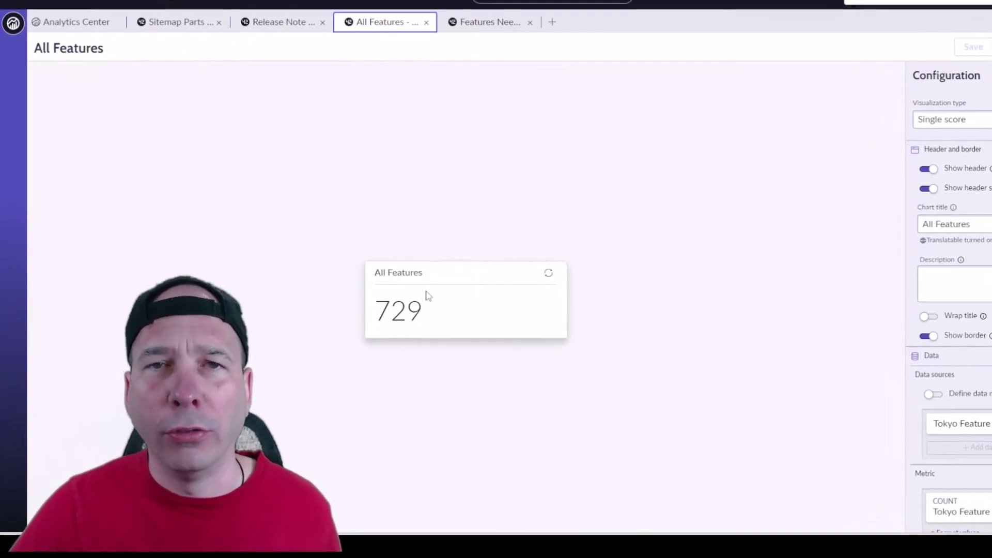
{"action": "left_click", "coordinate": [488, 23]}
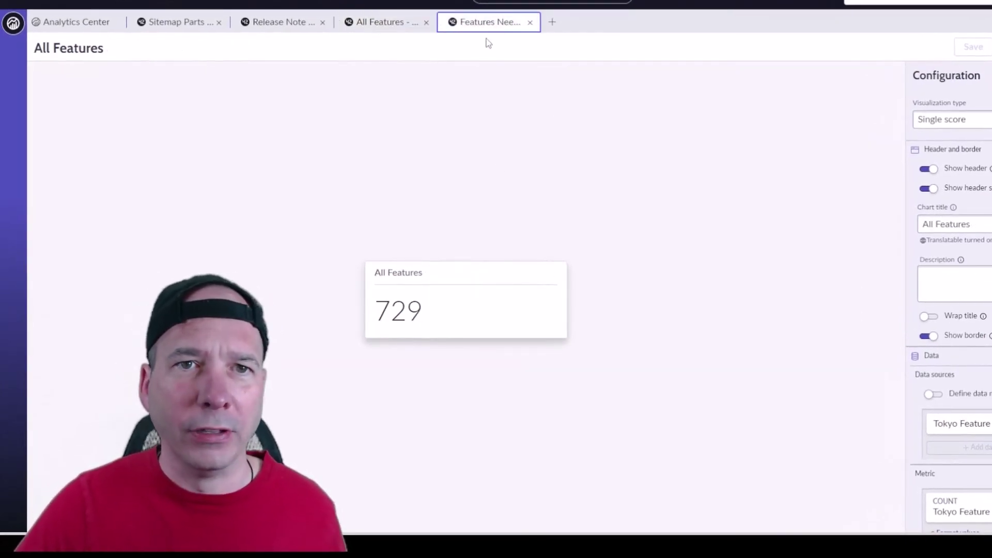
{"action": "left_click", "coordinate": [389, 23]}
{"action": "left_click", "coordinate": [268, 22]}
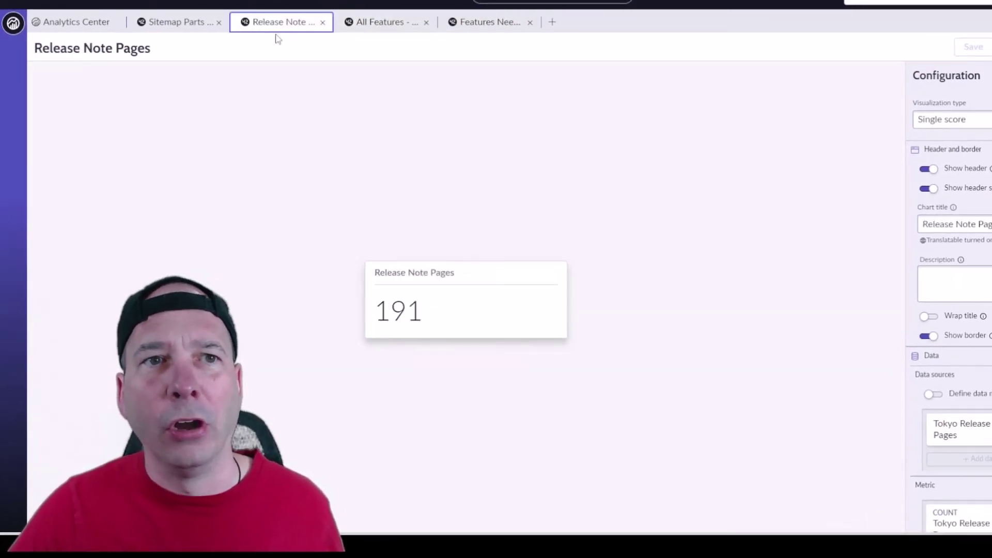
{"action": "left_click", "coordinate": [185, 29]}
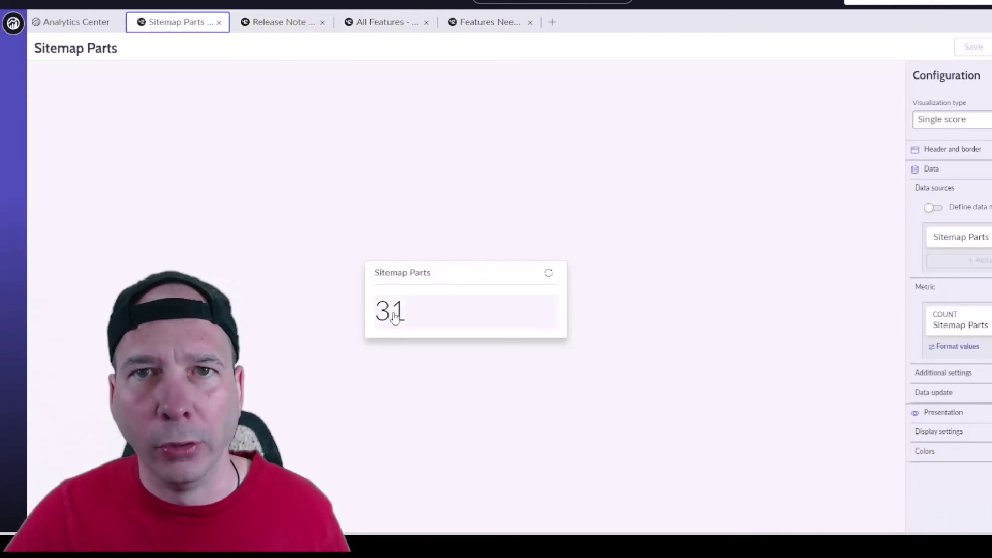
- Open the 31 records behind the Sitemap Parts score in a new tab
{"action": "mouse_move", "coordinate": [396, 316]}
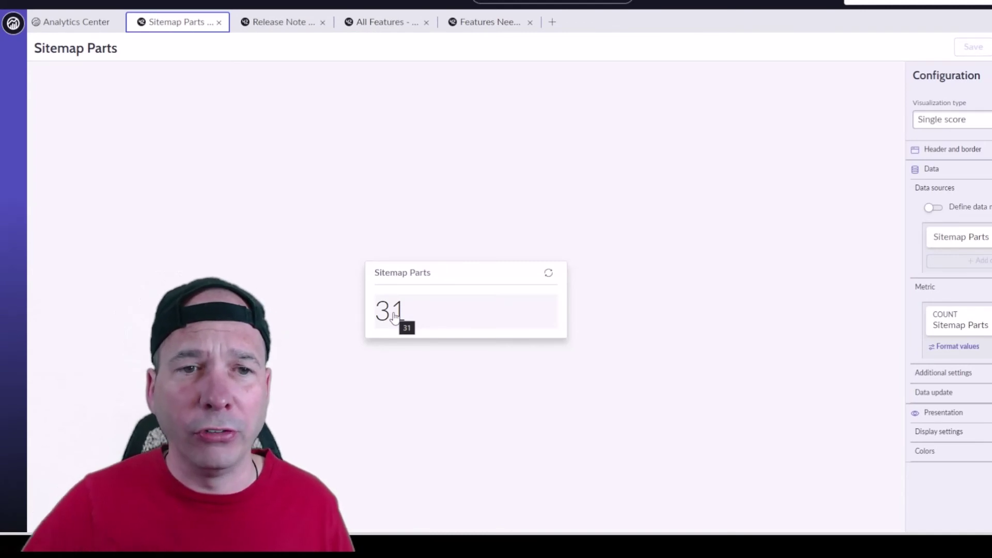
{"action": "left_click", "coordinate": [378, 309]}
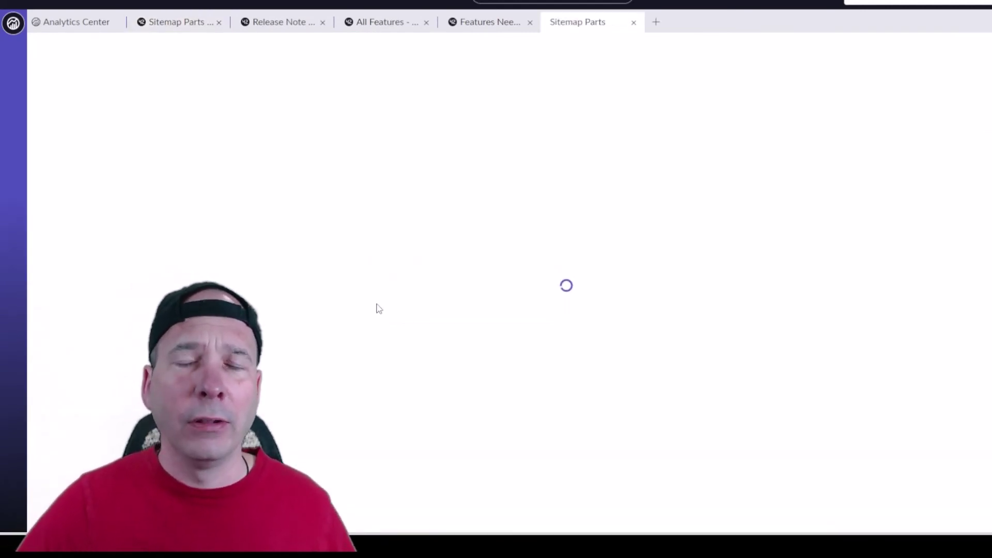